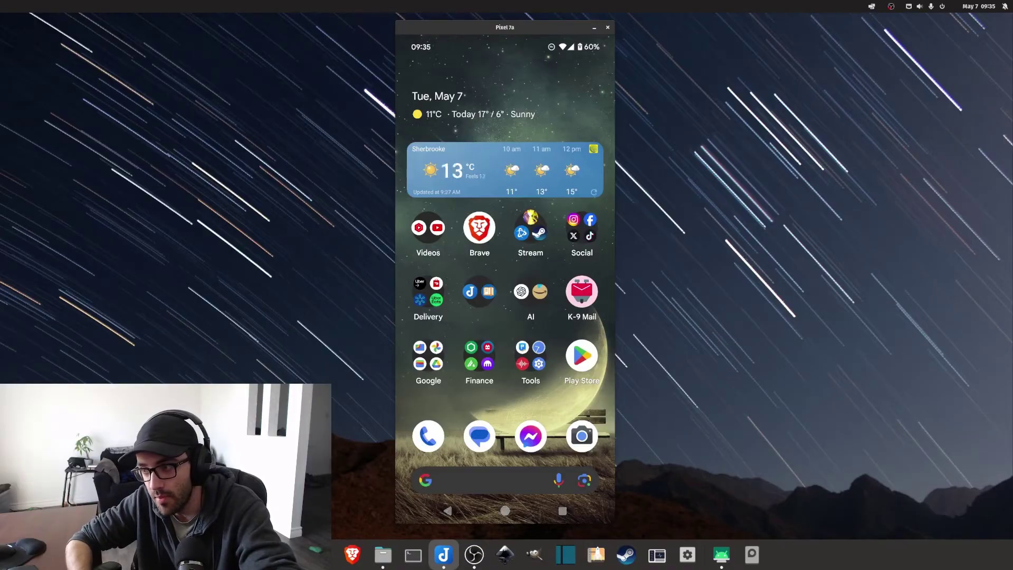
- Search the web for "f droid" in Brave on the phone and open the official f-droid.org website
key("alt+p")
key("alt+p")
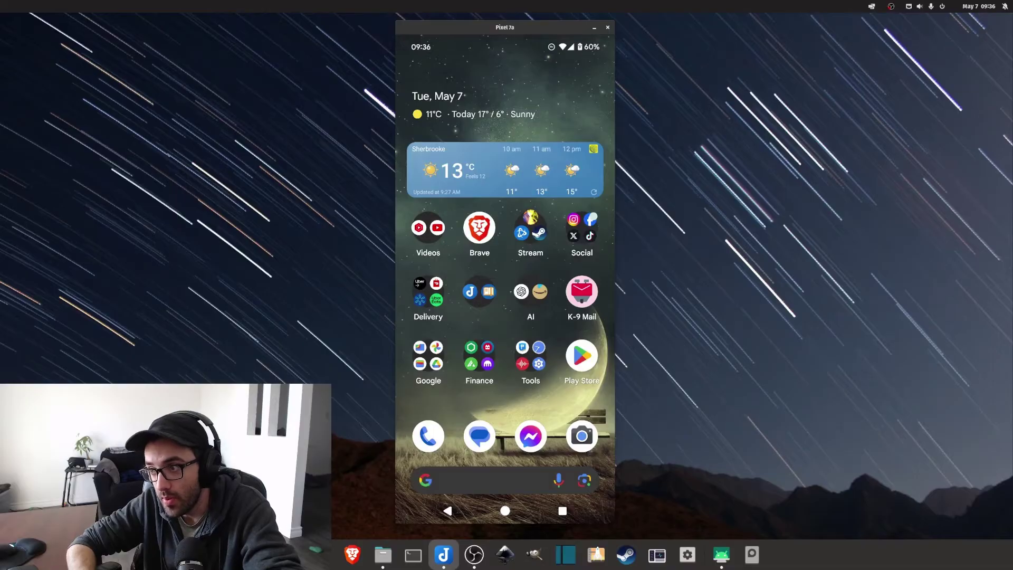
left_click(479, 228)
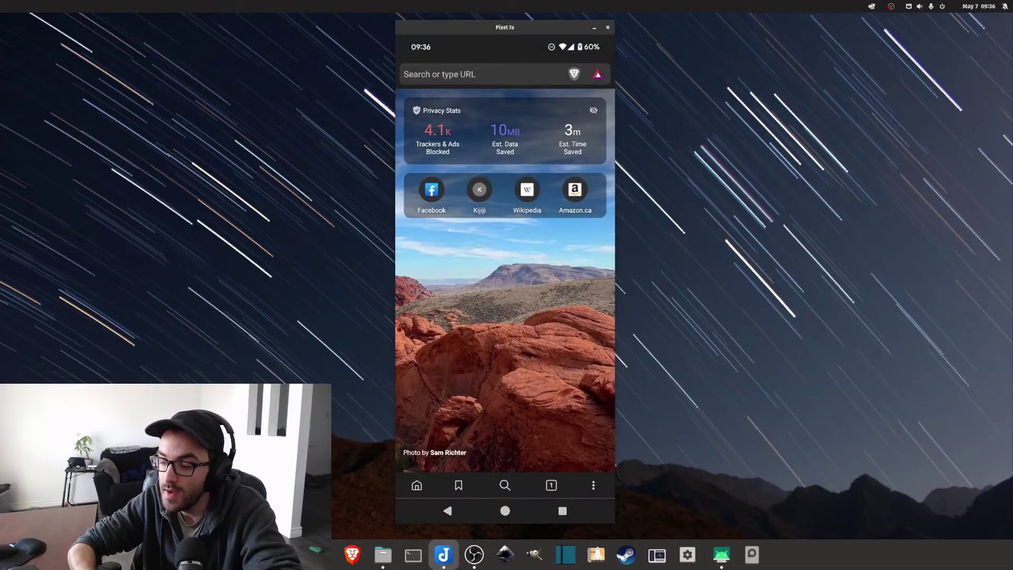
left_click(479, 73)
type("d")
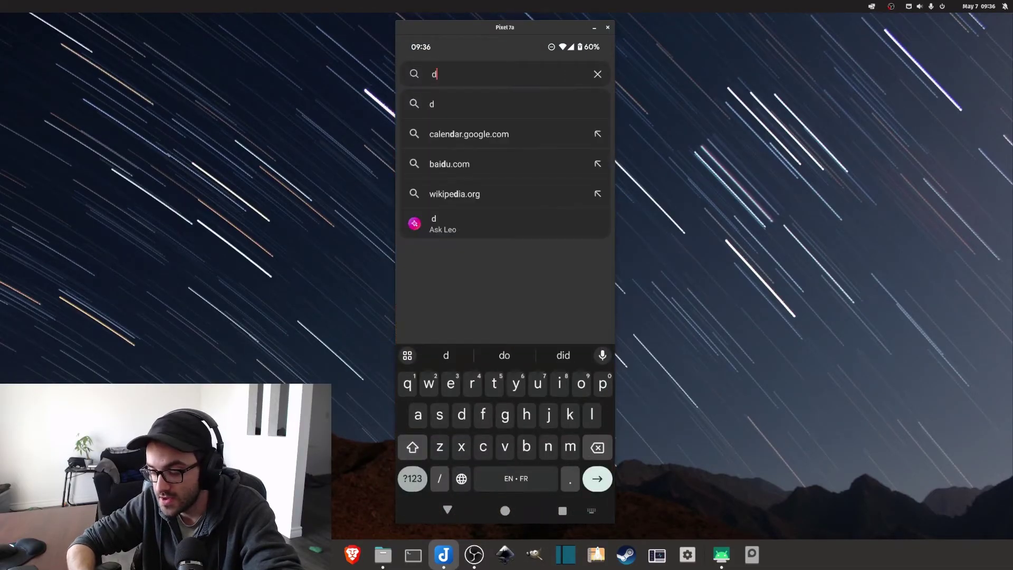
key("BackSpace")
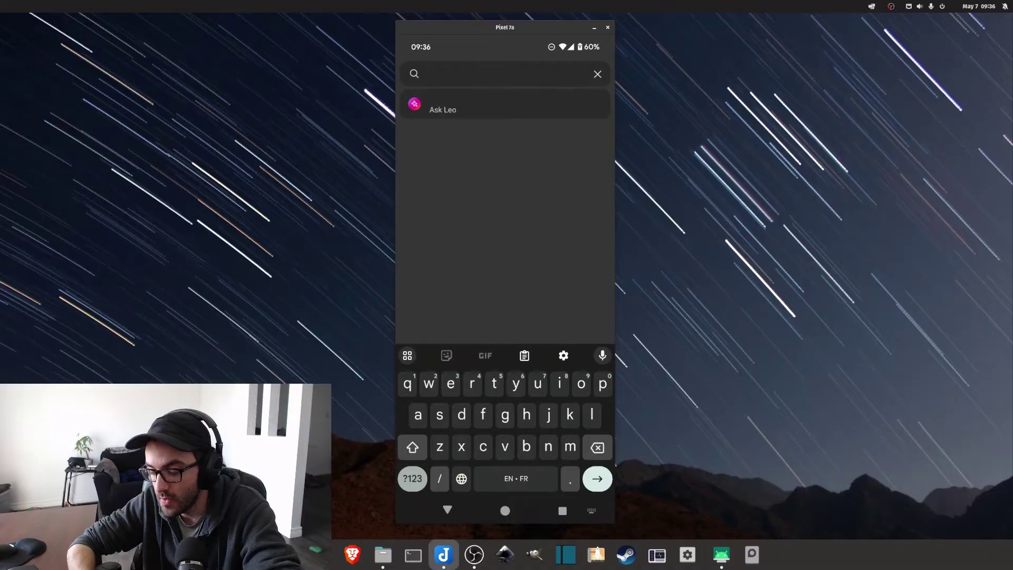
type("f droid")
key("Return")
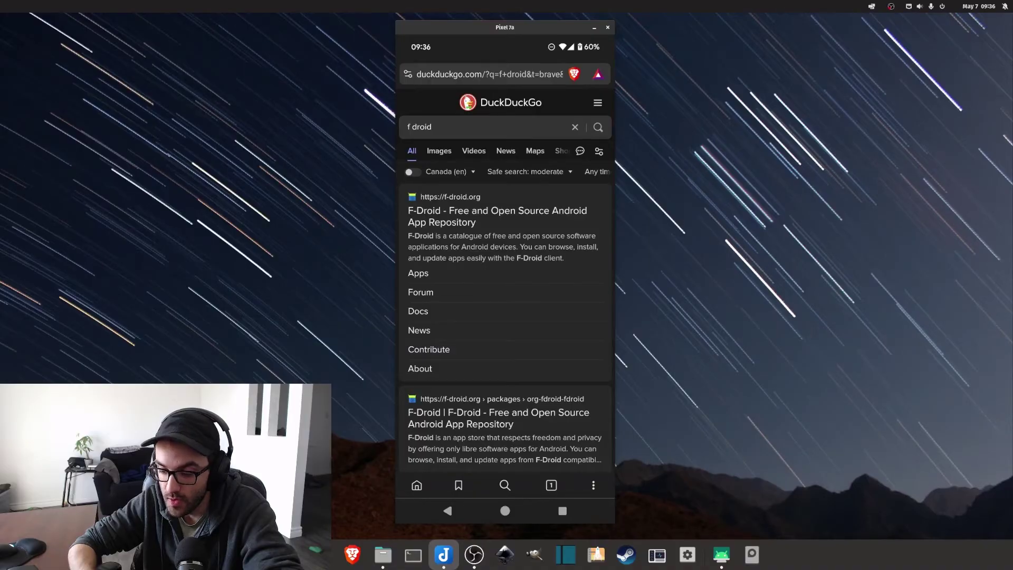
left_click(497, 217)
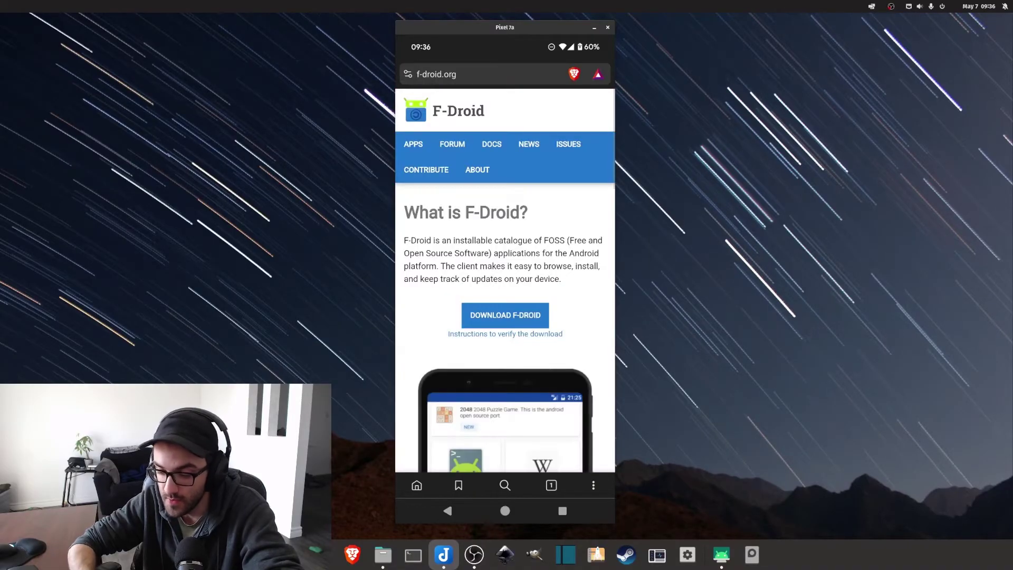
- Look over the F-Droid homepage and download the F-Droid app package from it
scroll(505, 279, "down", 10)
scroll(505, 280, "down", 5)
scroll(504, 280, "up", 10)
scroll(505, 279, "up", 5)
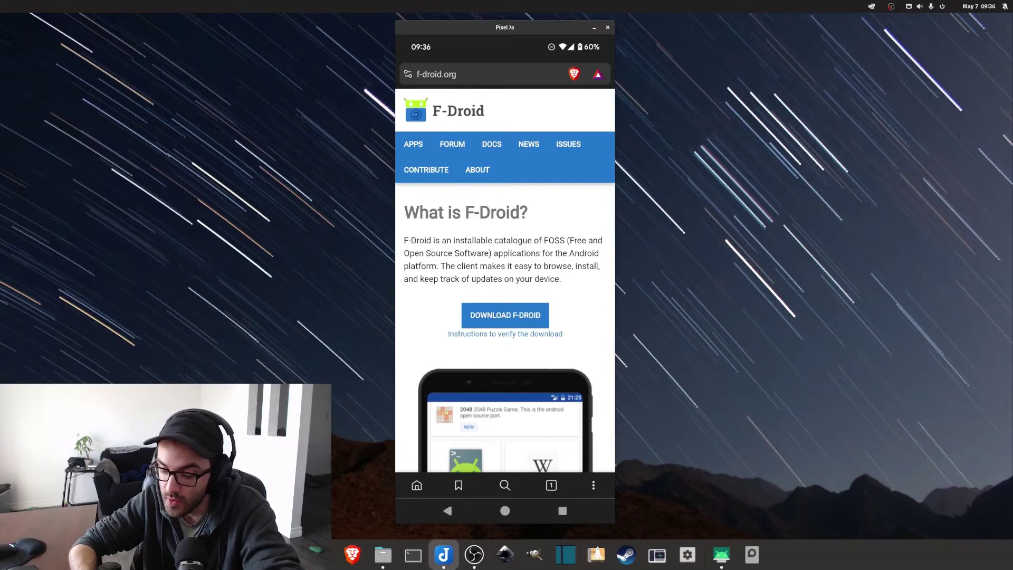
left_click(504, 315)
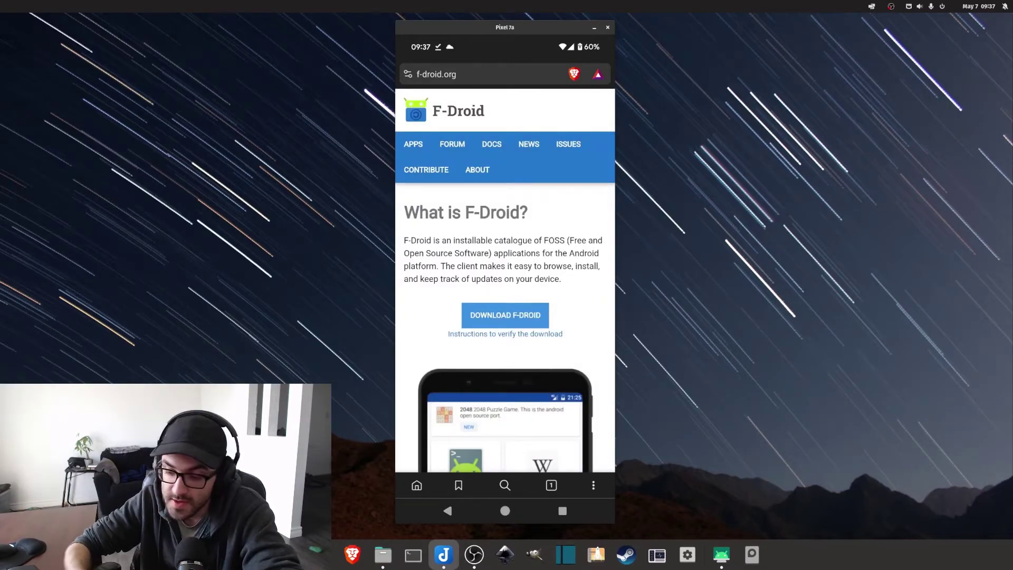
- Open the downloaded F-Droid.apk from its download notification and allow Brave to install unknown apps
key("alt+n")
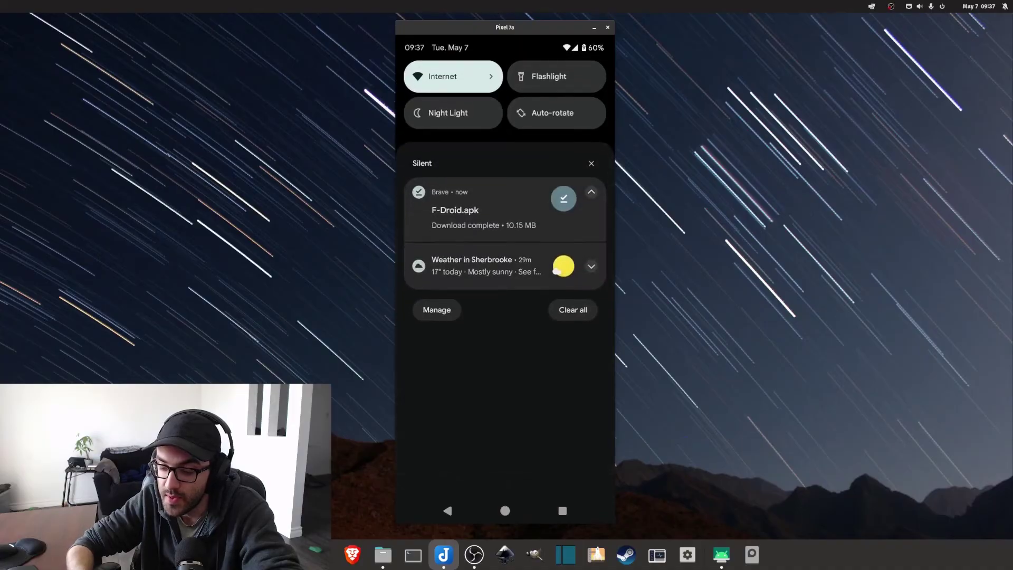
key("alt+shift+n")
key("alt+n")
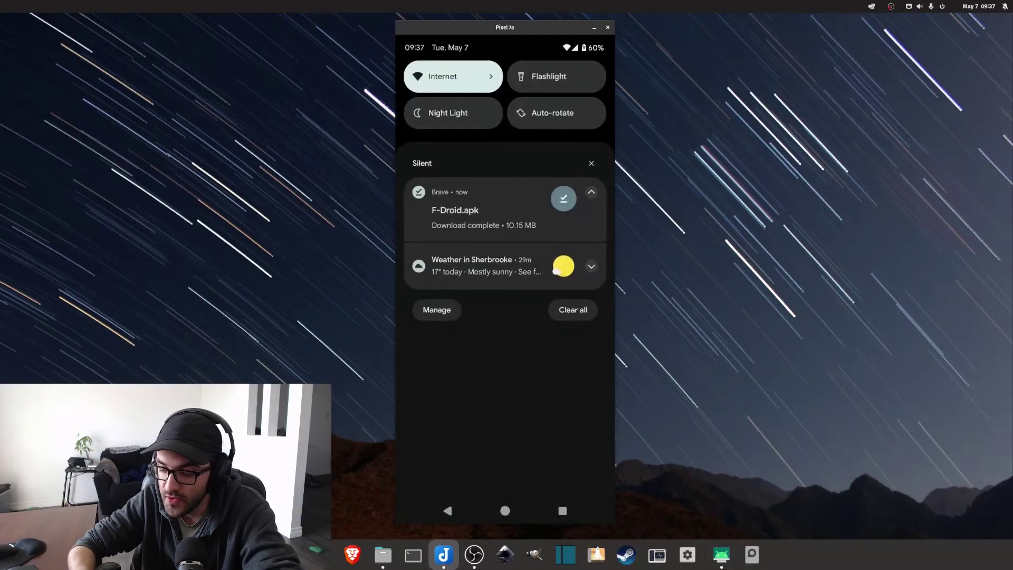
left_click(483, 209)
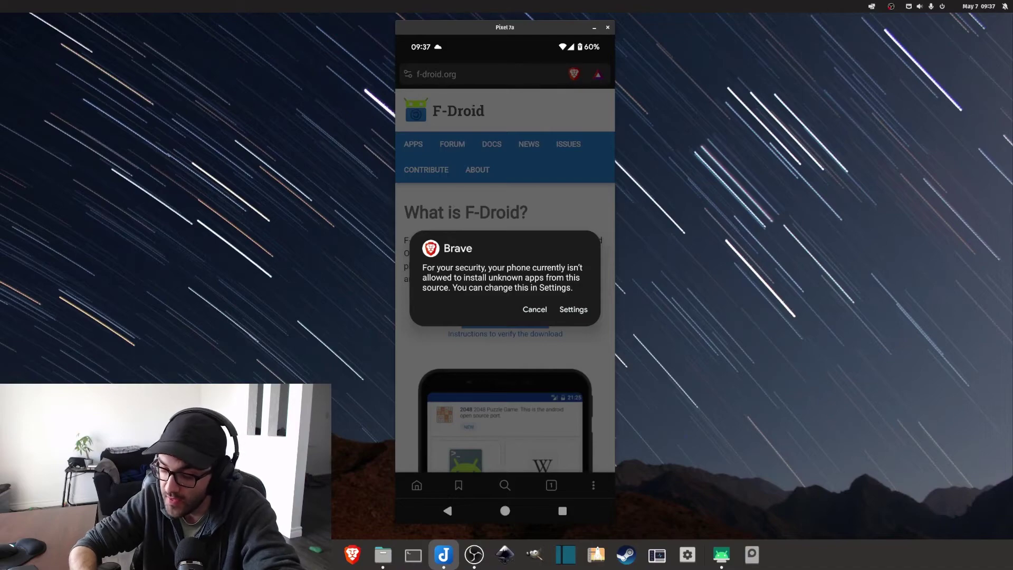
left_click(573, 309)
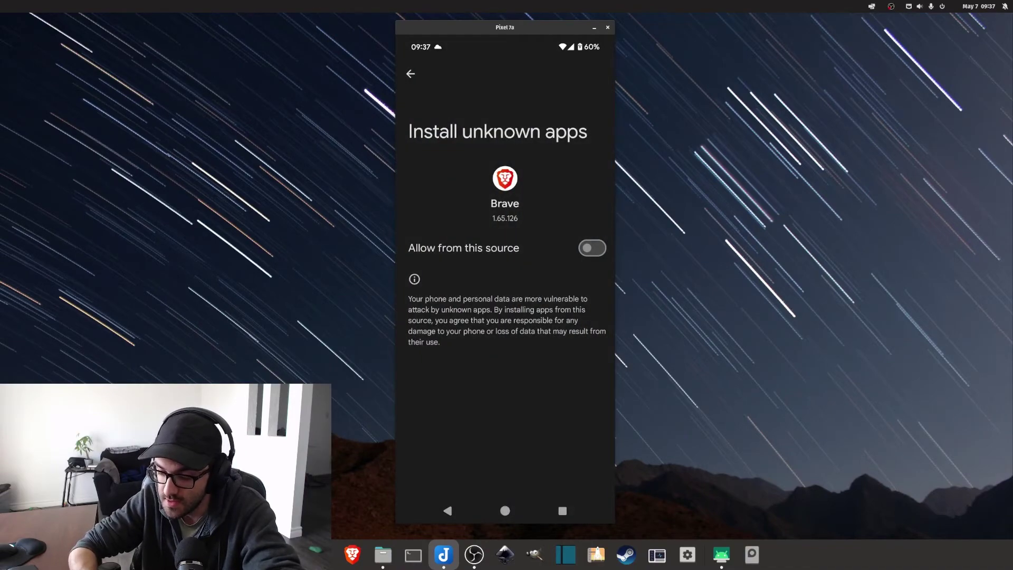
left_click(593, 248)
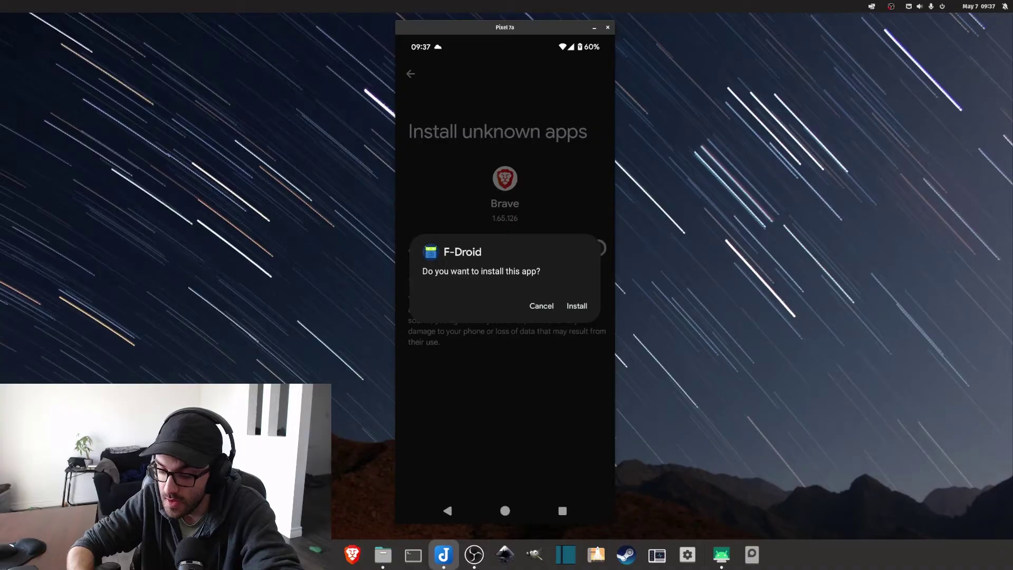
- Install the F-Droid app on the phone and open it
left_click(576, 306)
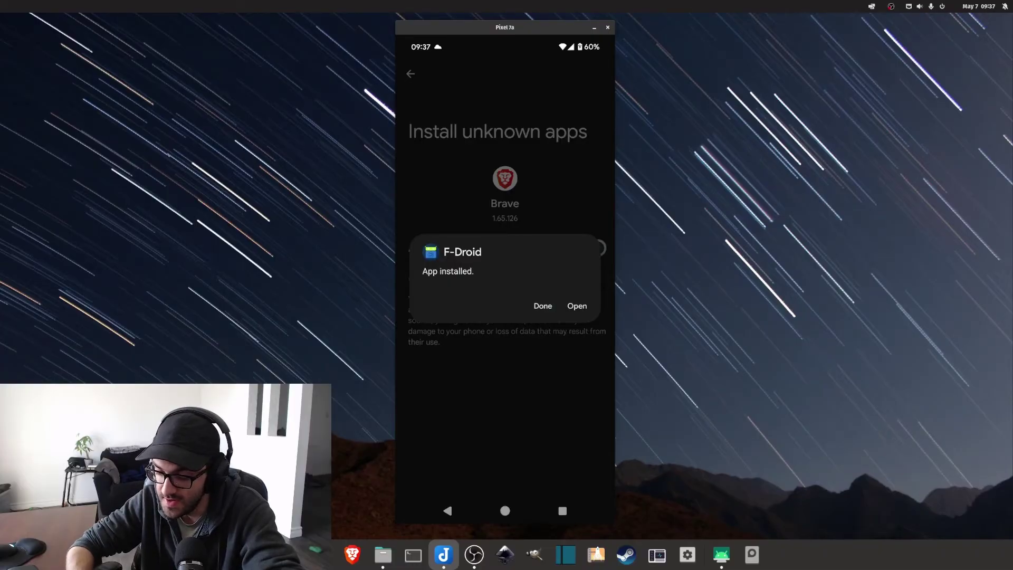
left_click(577, 306)
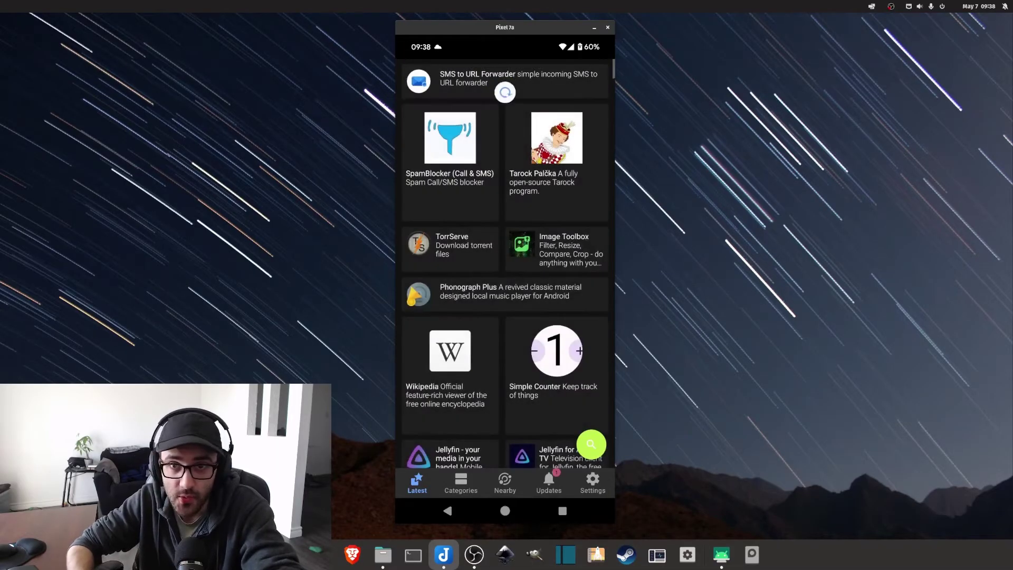
- Install the pending update of F-Droid, allowing F-Droid as a source for unknown apps
left_click(459, 482)
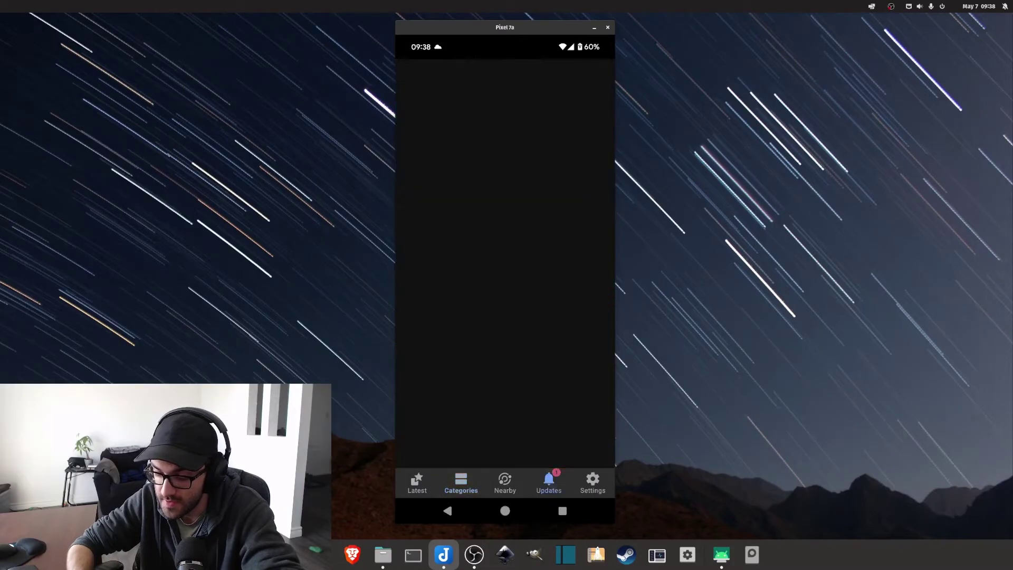
left_click(549, 482)
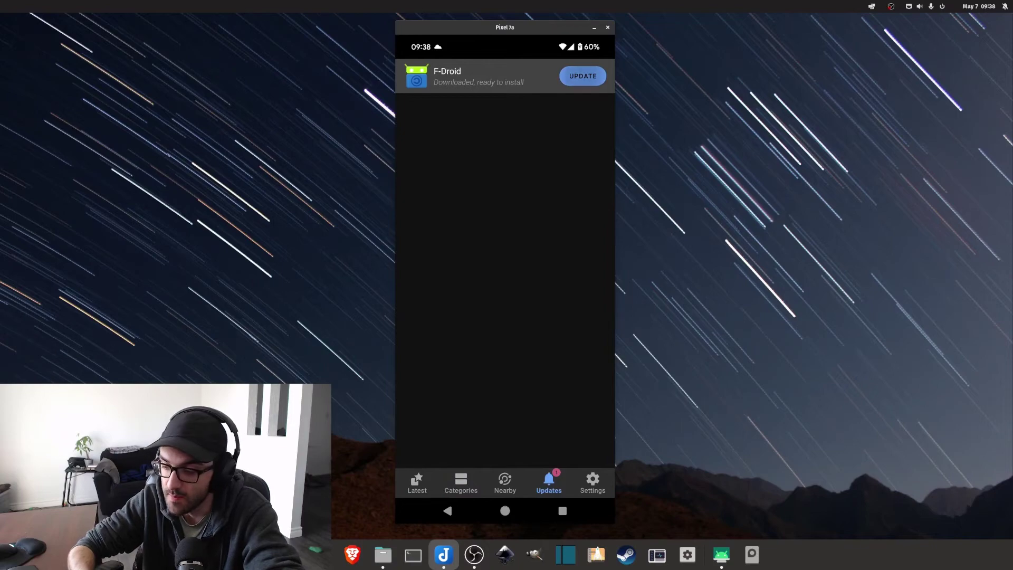
left_click(582, 76)
left_click(507, 292)
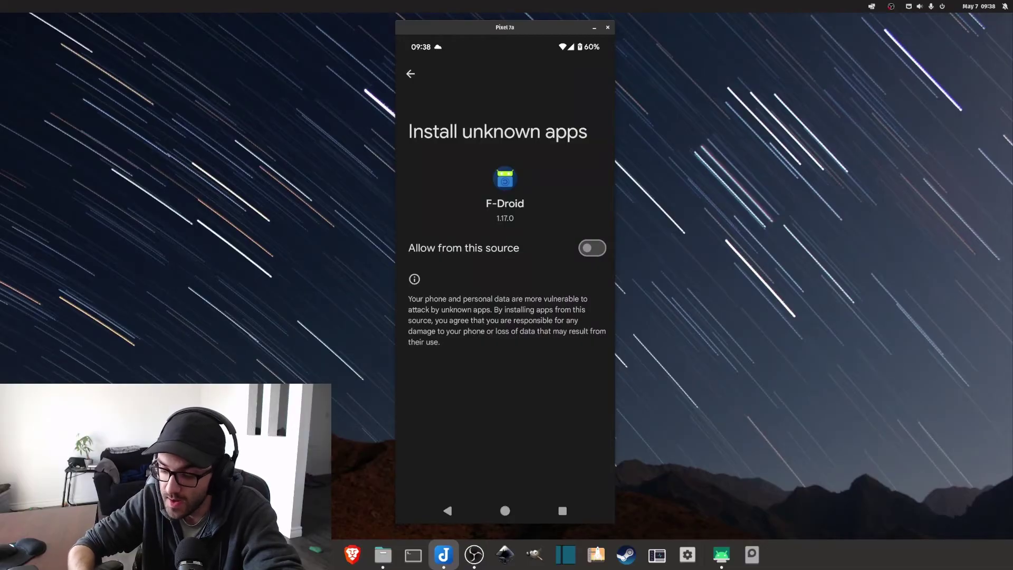
left_click(593, 248)
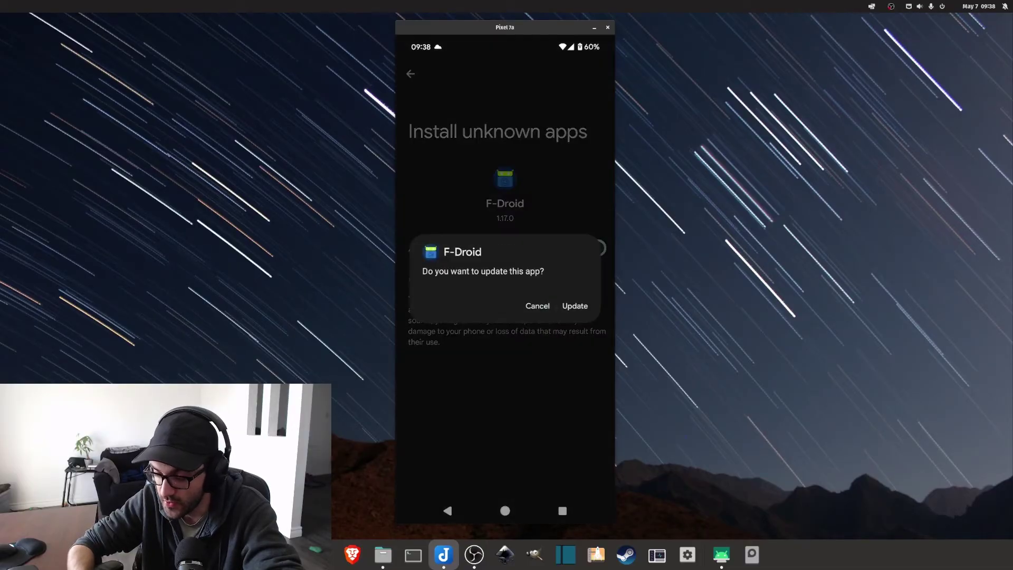
left_click(574, 306)
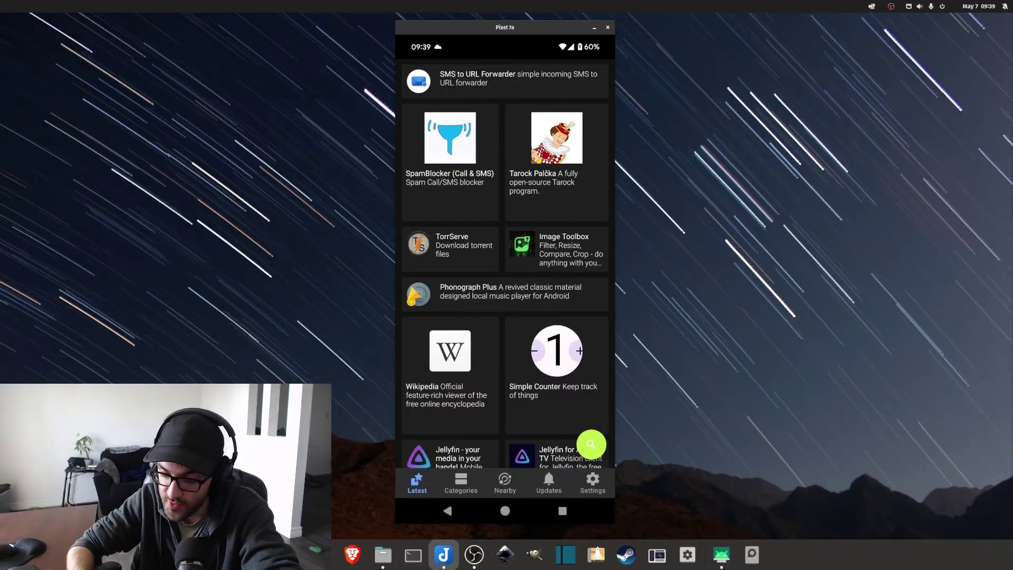
- Browse the list of latest apps in F-Droid and view the details page of the Joplin app
scroll(505, 264, "down", 5)
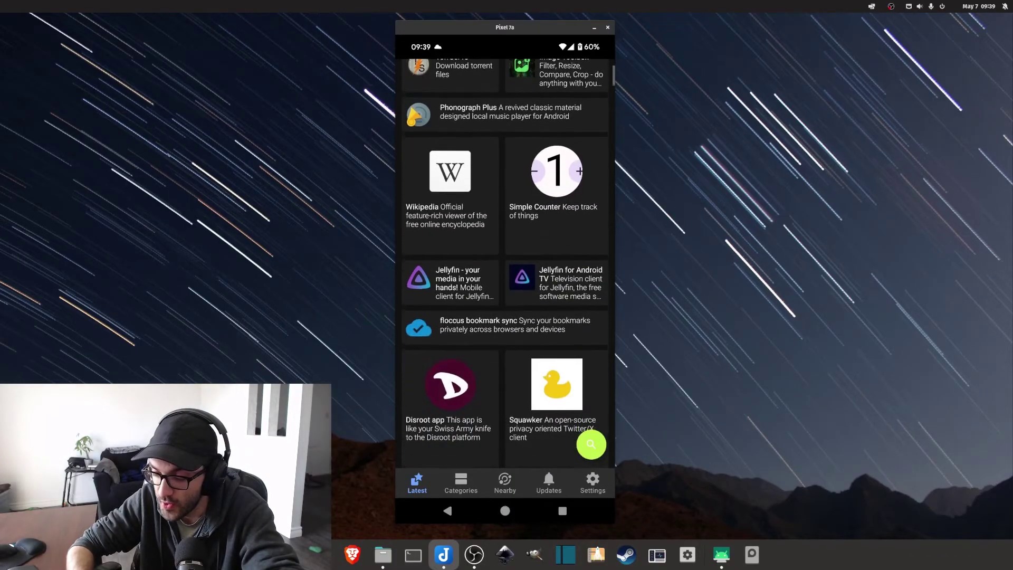
scroll(506, 264, "down", 10)
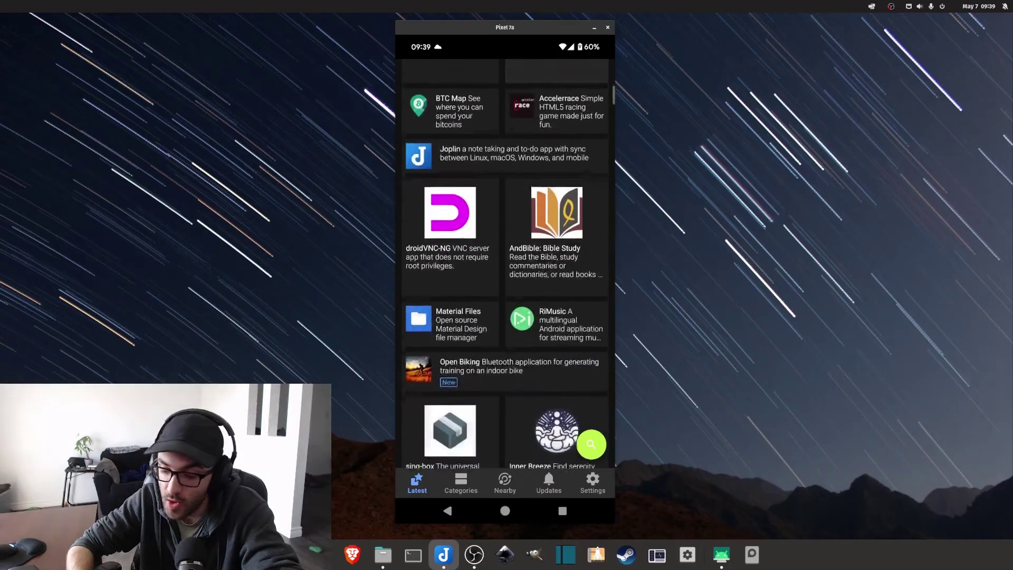
scroll(505, 264, "down", 5)
scroll(505, 264, "up", 8)
scroll(505, 263, "up", 12)
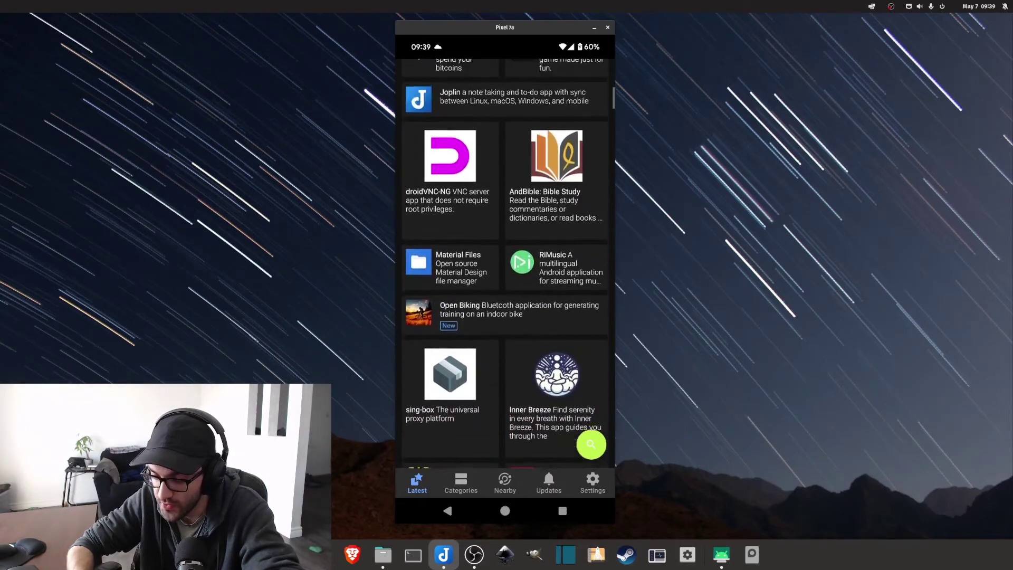
scroll(505, 264, "up", 1)
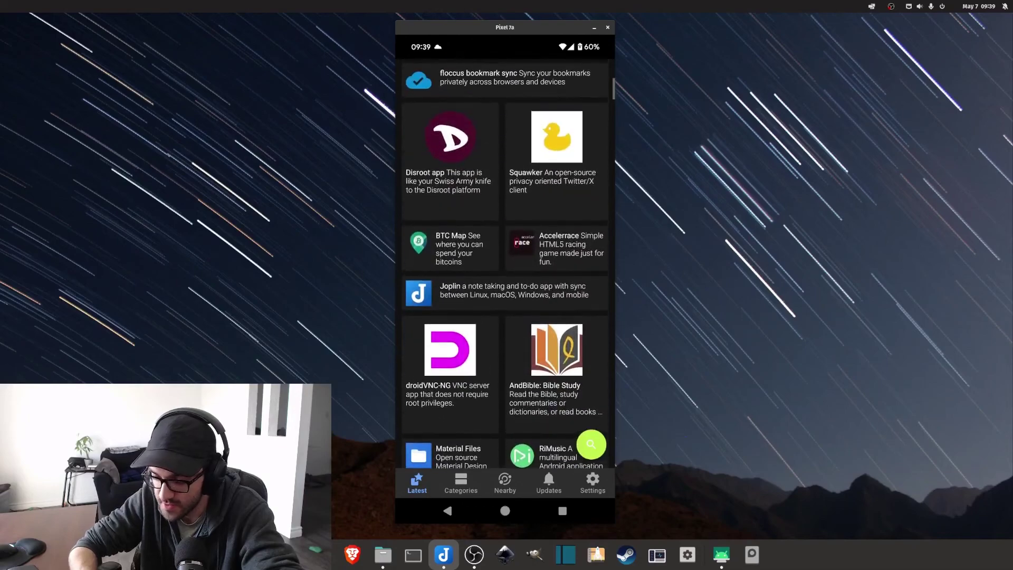
left_click(507, 288)
scroll(504, 264, "down", 3)
scroll(505, 264, "up", 3)
left_click(448, 510)
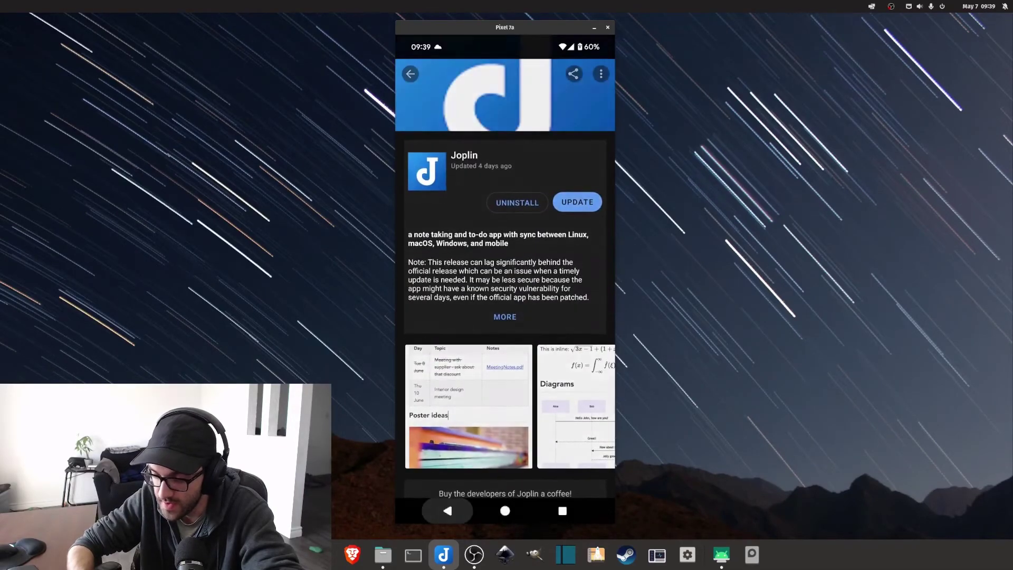
scroll(504, 264, "up", 3)
scroll(505, 264, "up", 3)
scroll(505, 263, "down", 10)
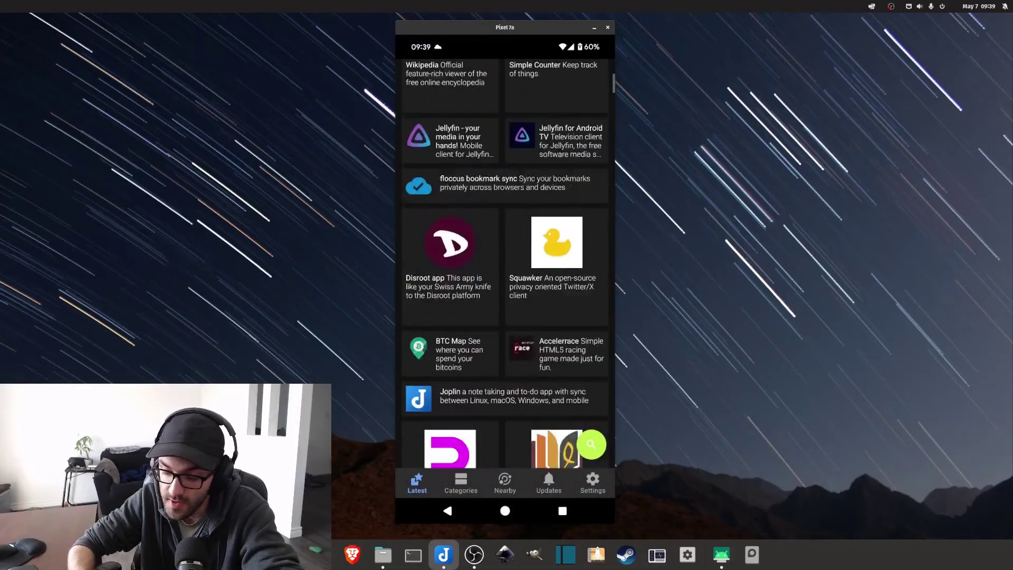
scroll(505, 263, "down", 15)
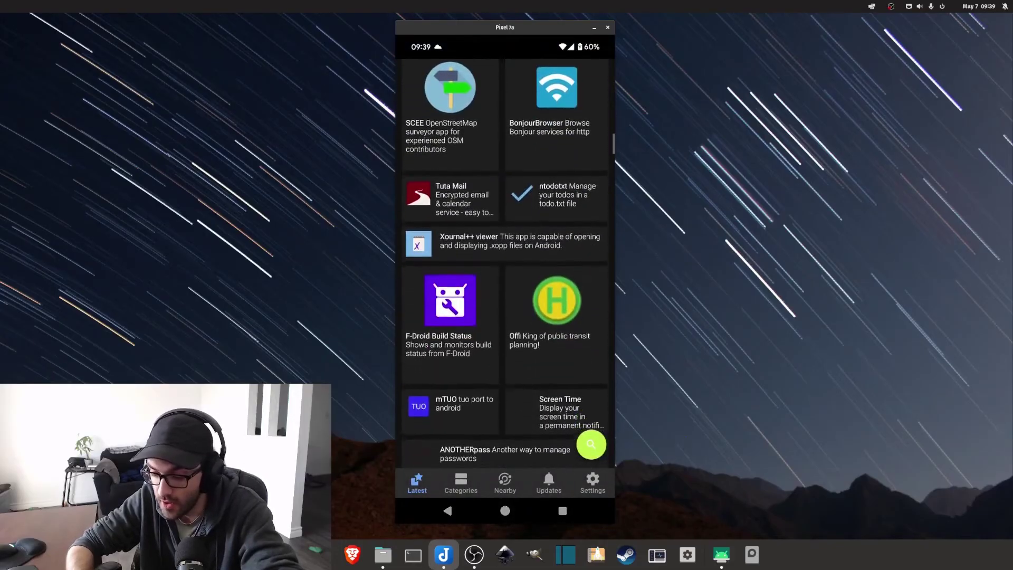
scroll(505, 263, "down", 15)
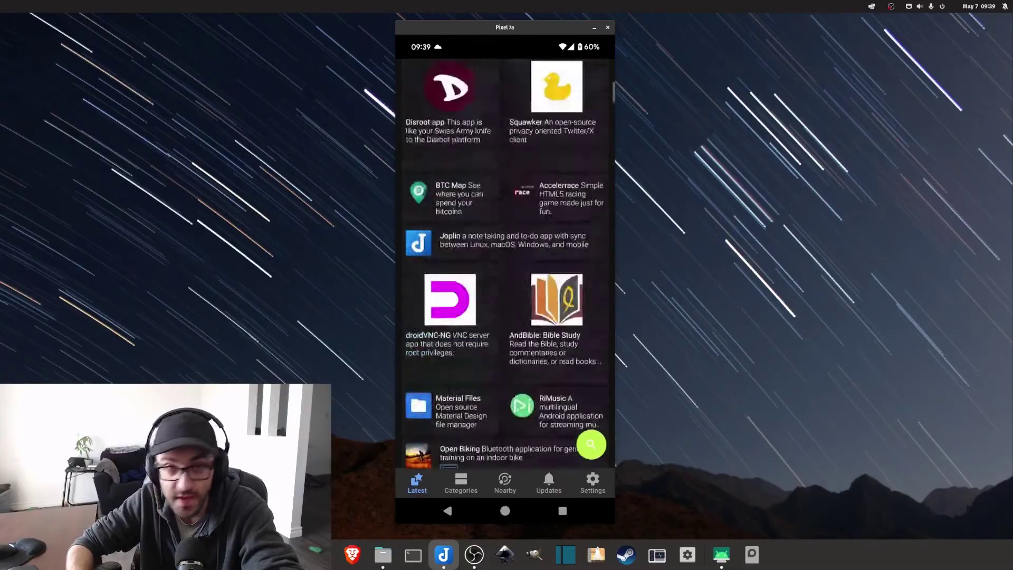
- Leave F-Droid, return to the phone's main home screen and open the app info of Brave
key("alt+s")
scroll(505, 263, "left", 1)
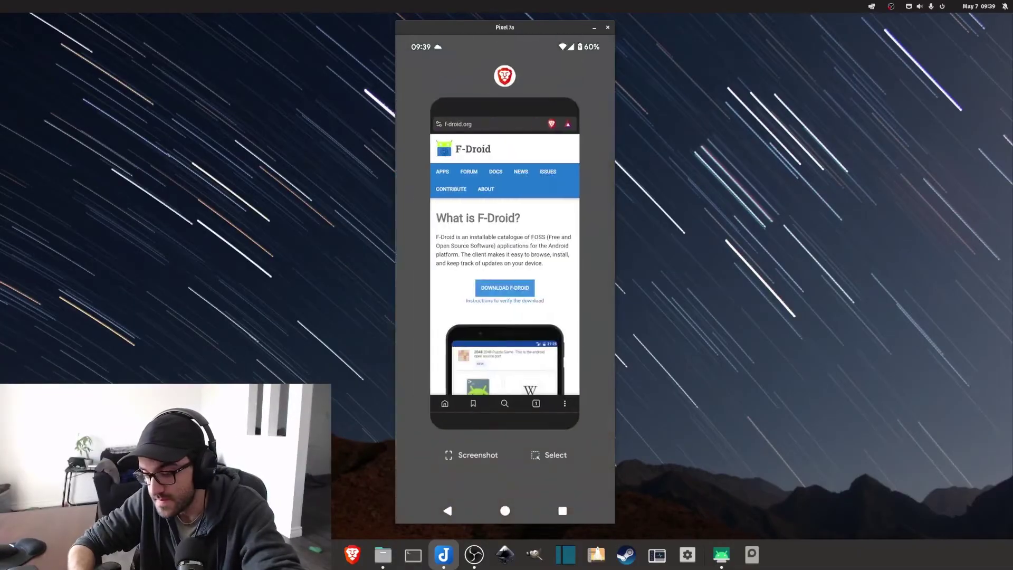
scroll(505, 264, "down", 1)
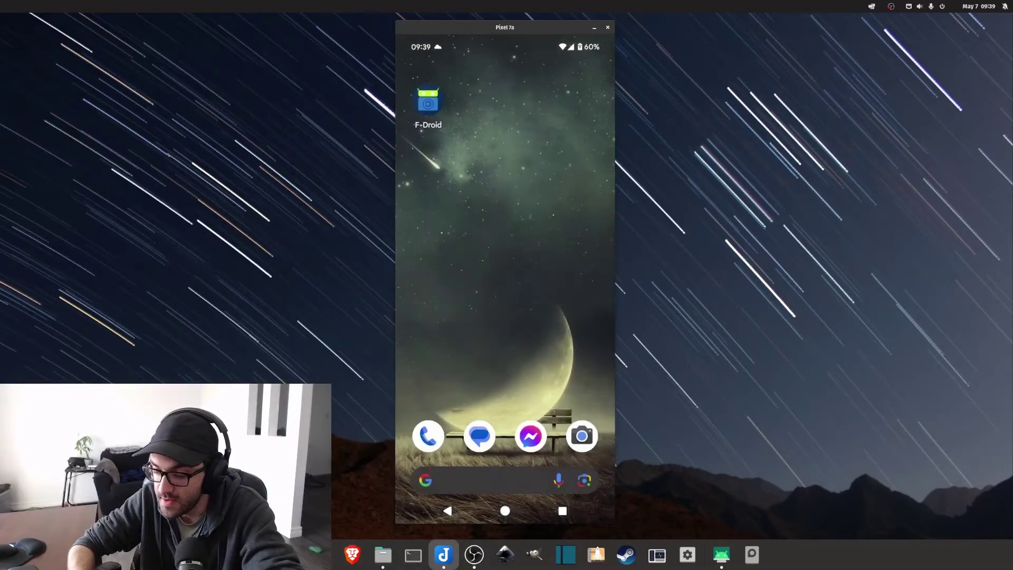
scroll(505, 263, "left", 1)
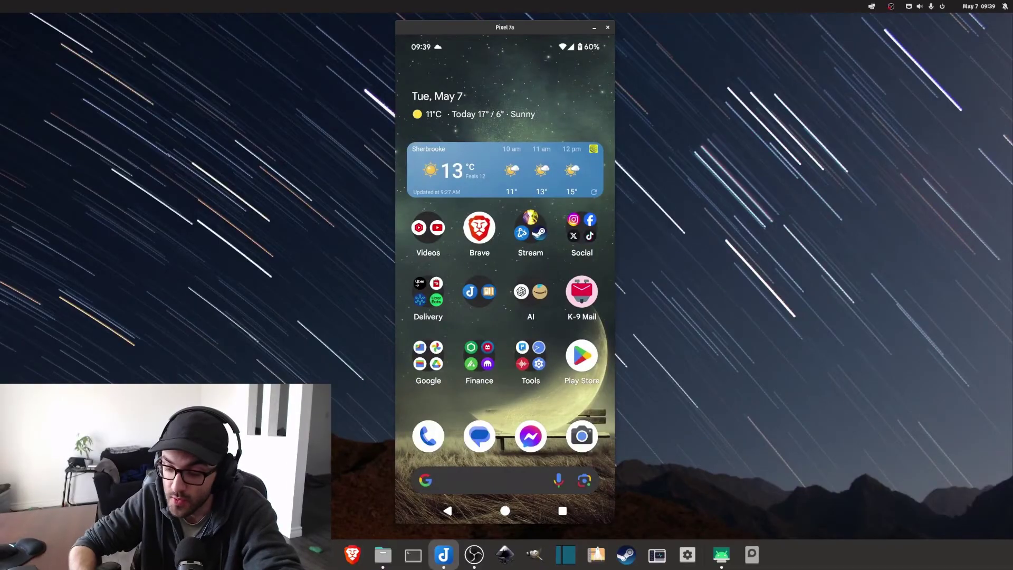
left_click(478, 227)
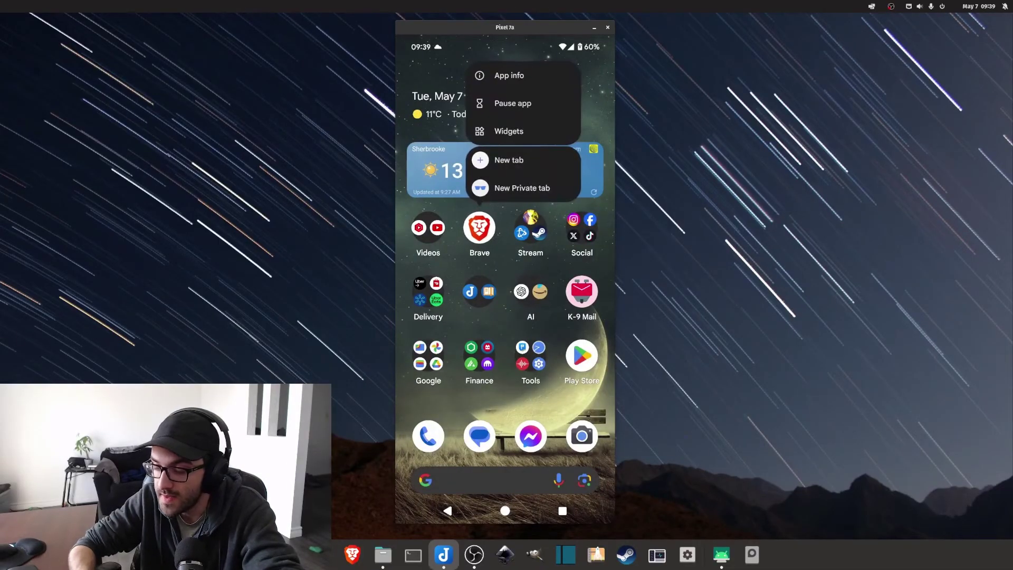
left_click(508, 75)
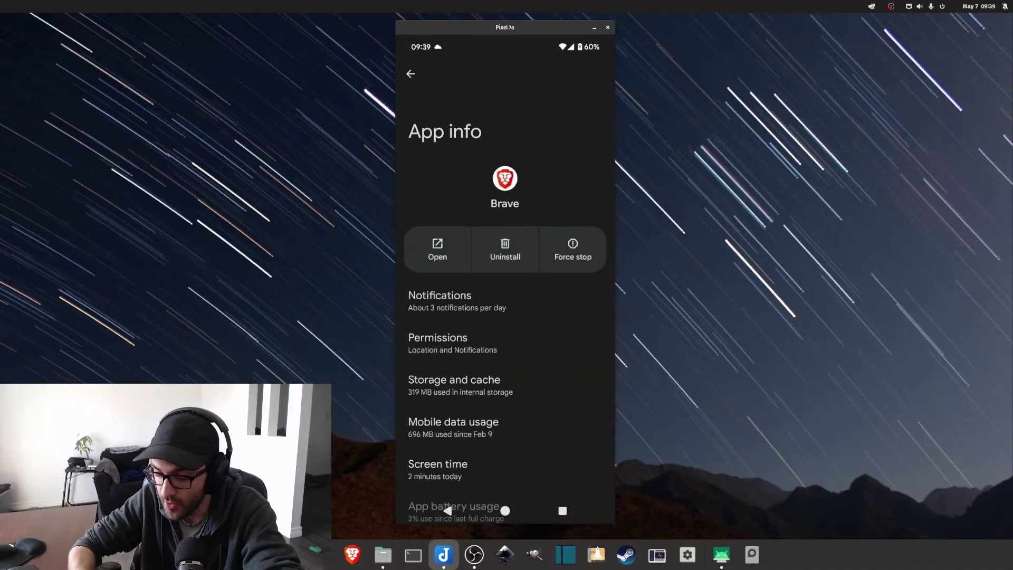
- Revoke Brave's permission to install unknown apps in its advanced app settings
scroll(504, 317, "down", 2)
scroll(503, 317, "up", 2)
scroll(504, 316, "down", 1)
scroll(505, 317, "down", 5)
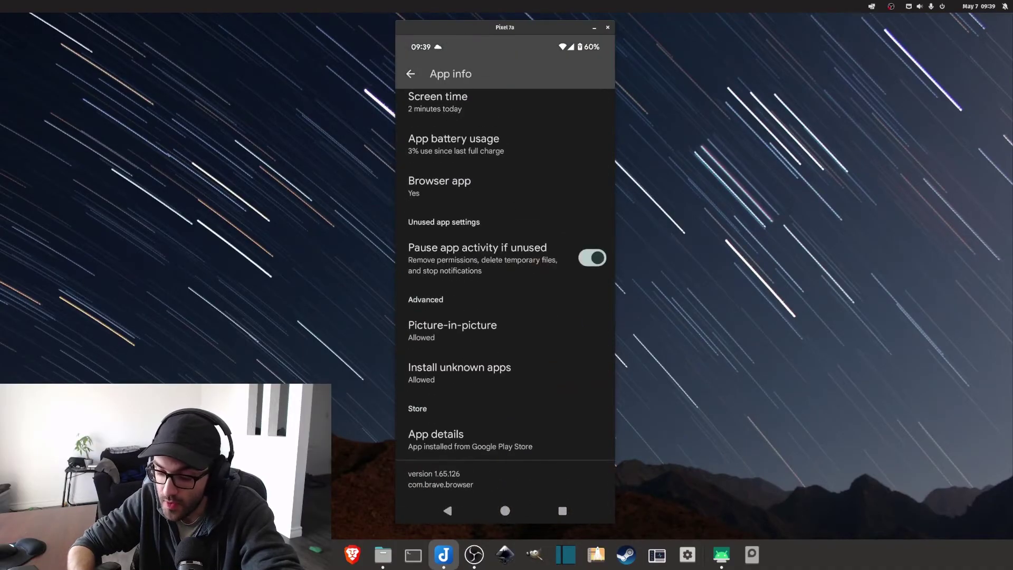
left_click(461, 364)
left_click(592, 248)
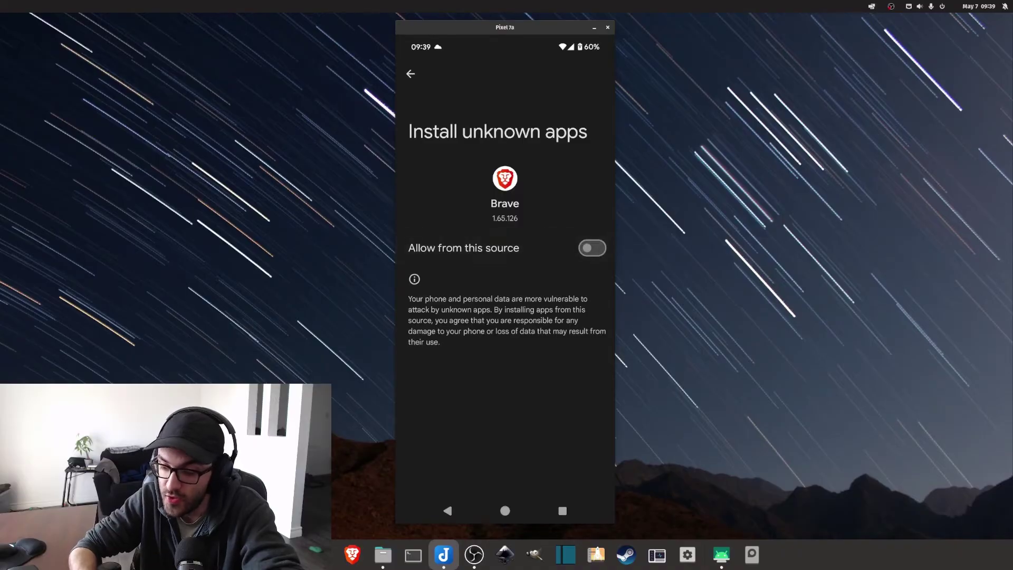
- Leave Brave's app settings and return to the phone's home screen page that holds F-Droid
key("alt+b")
scroll(504, 317, "up", 3)
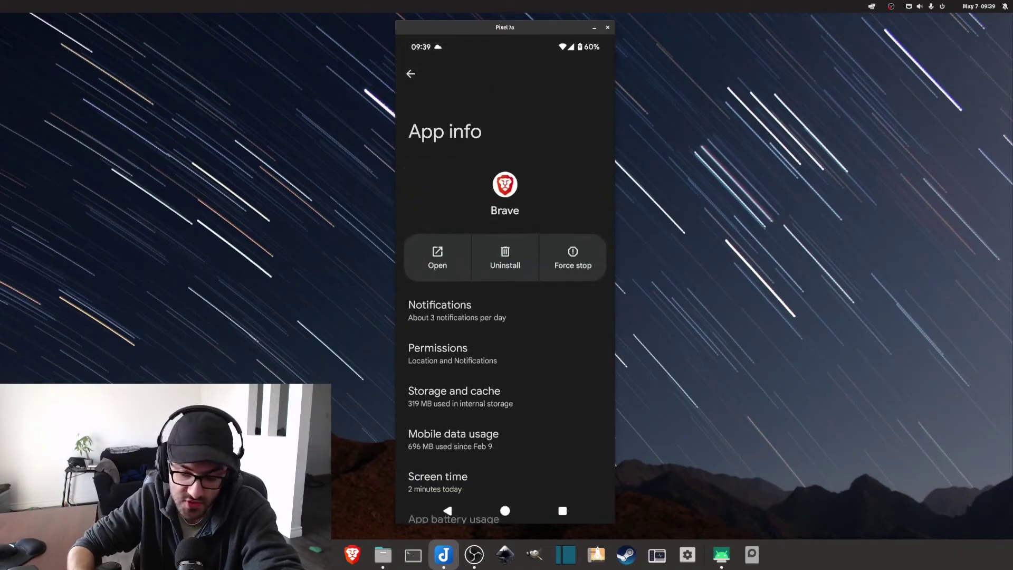
key("alt+h")
scroll(505, 264, "right", 1)
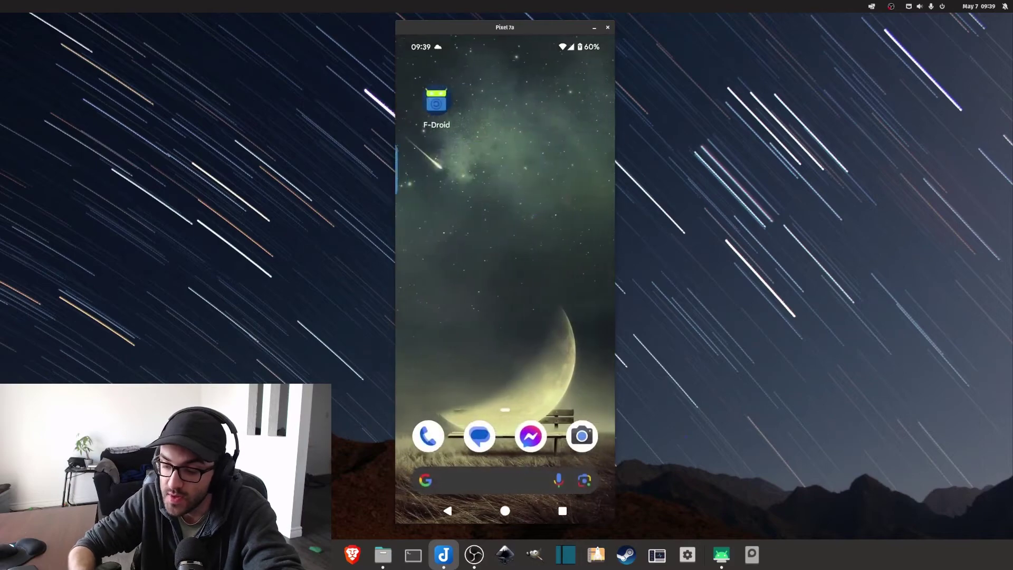
scroll(505, 264, "left", 1)
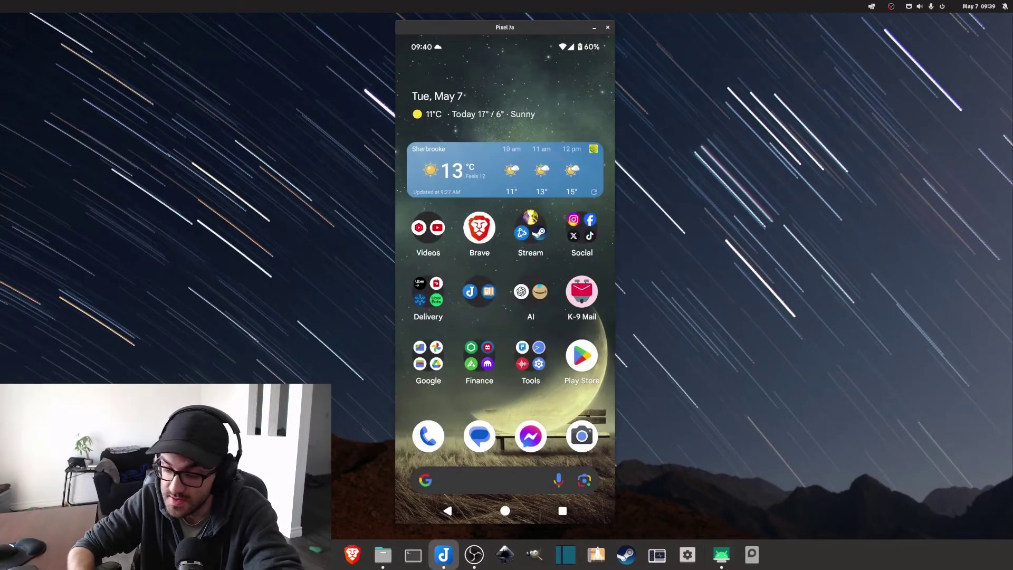
left_click_drag(560, 264, 443, 264)
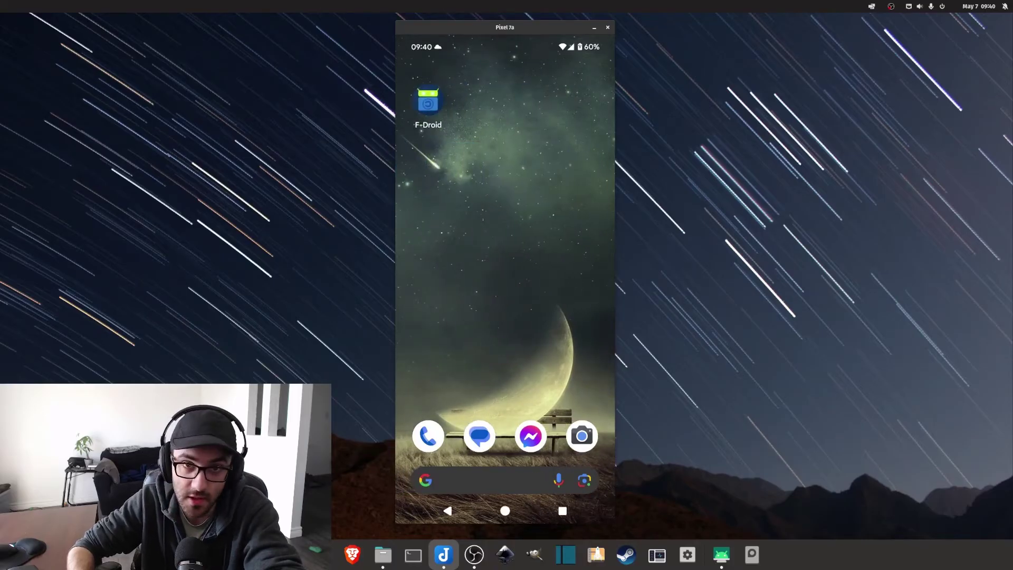
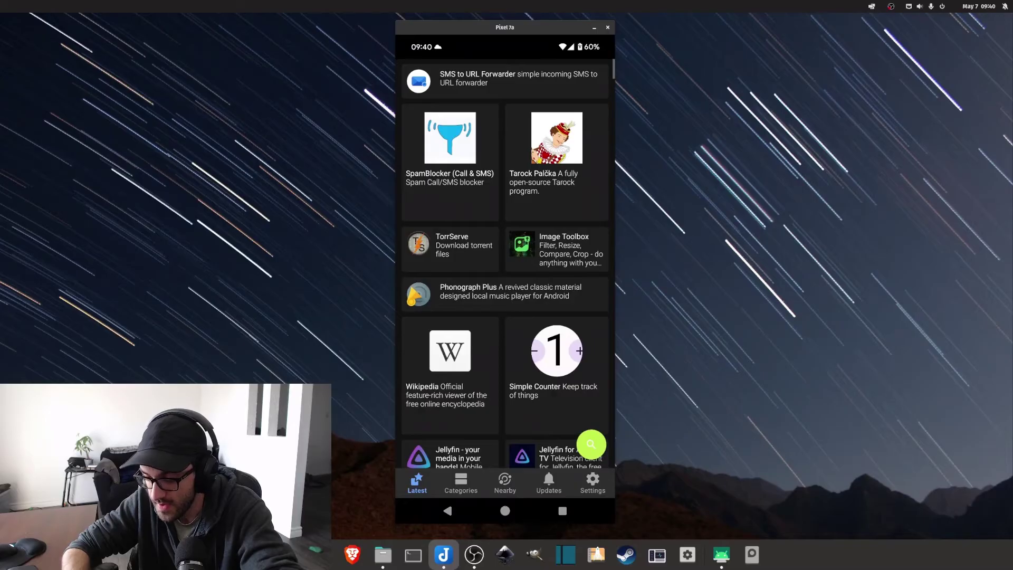
- Search F-Droid for "aurora" and install Aurora Store from its details page
scroll(504, 262, "up", 1)
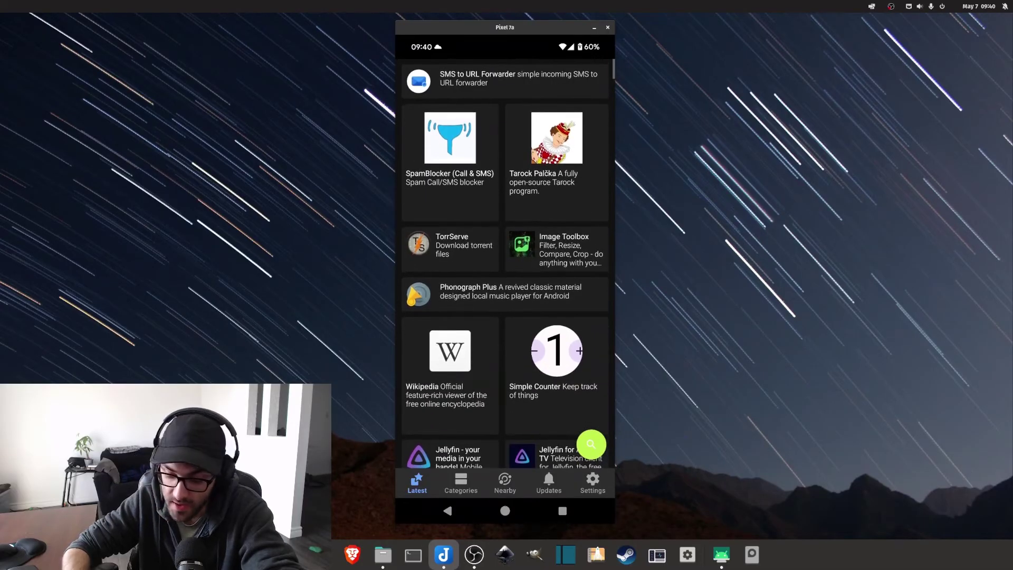
type("aurora")
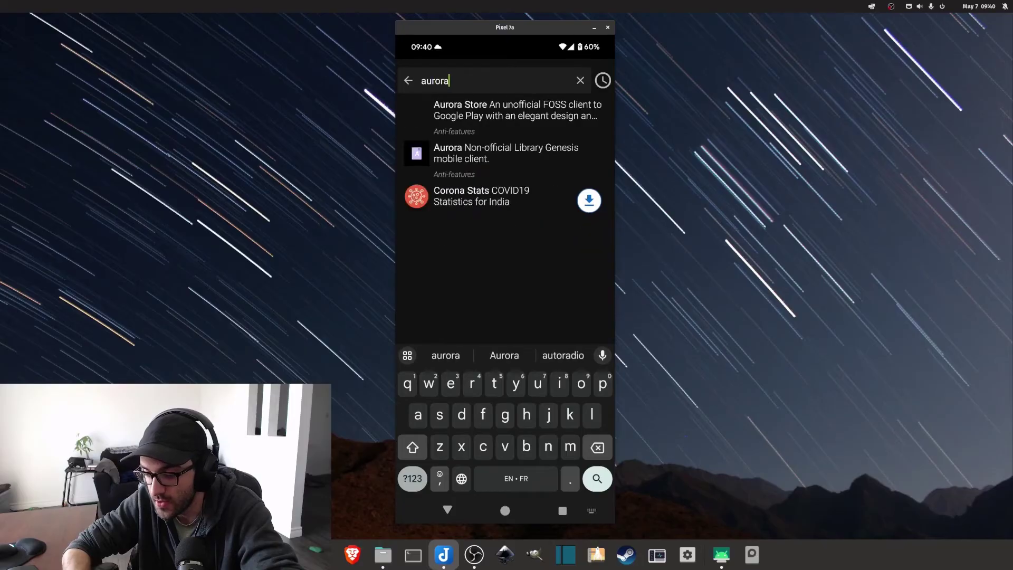
left_click(506, 110)
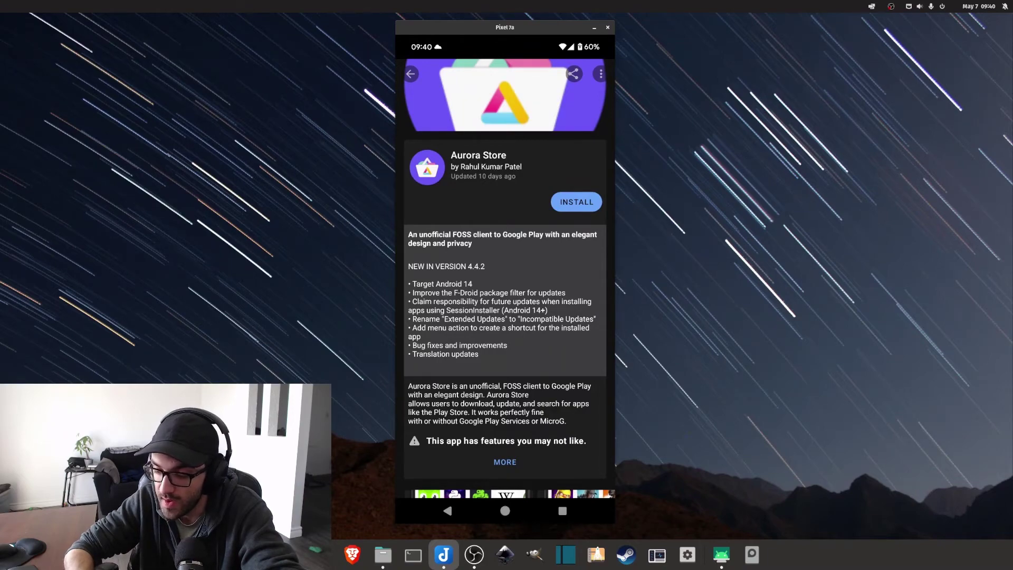
left_click(575, 202)
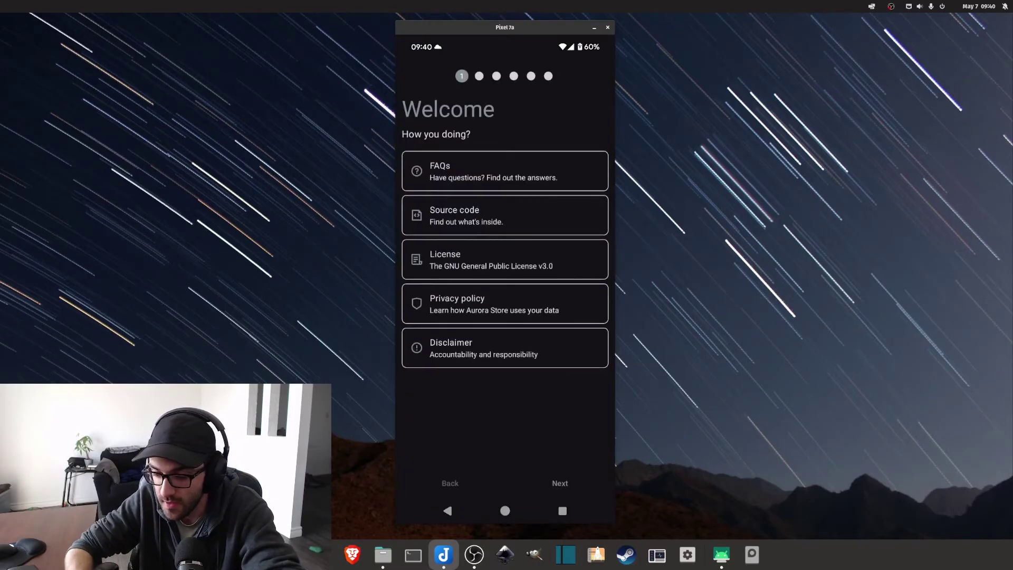
- Complete Aurora Store's initial setup, keeping the Session installer and System theme and enabling no app links, and log in using the Anonymous option
left_click(560, 483)
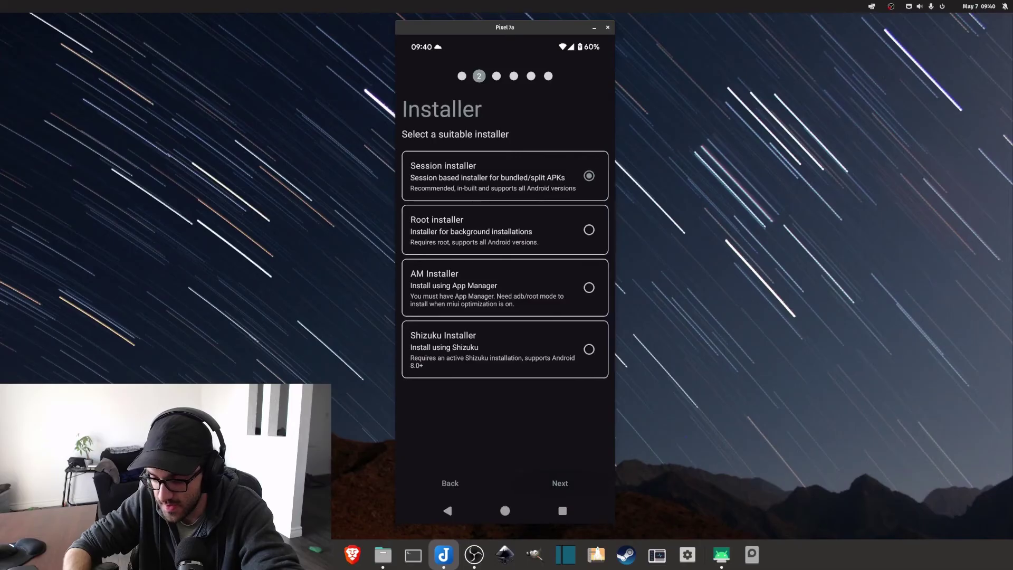
left_click(560, 484)
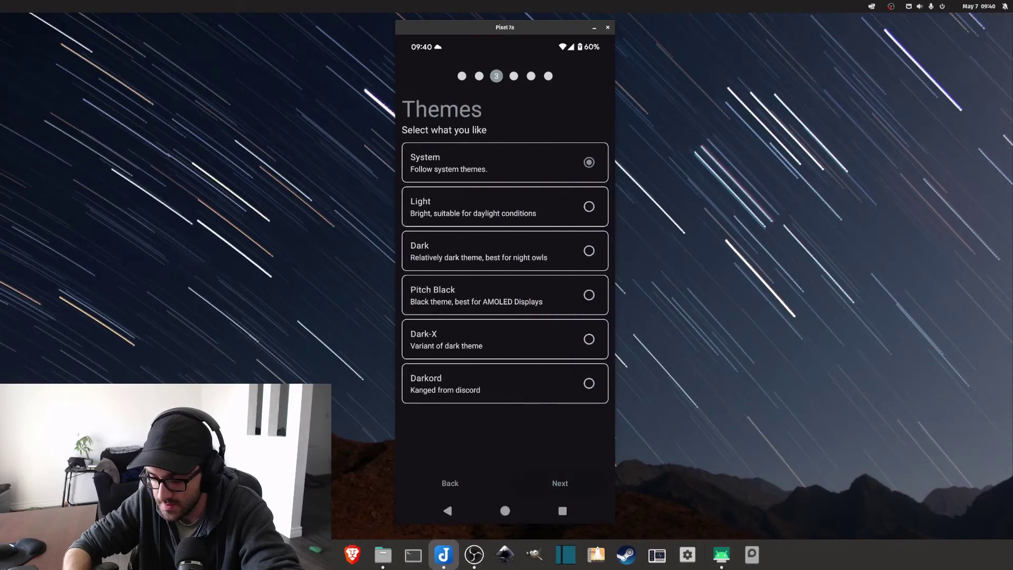
left_click(560, 483)
left_click(560, 484)
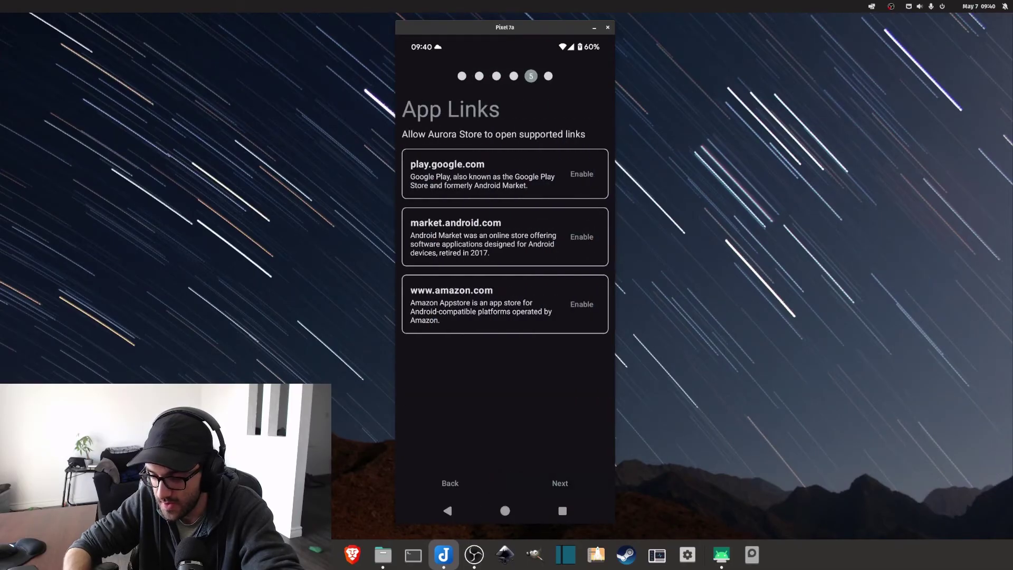
left_click(560, 483)
left_click(559, 483)
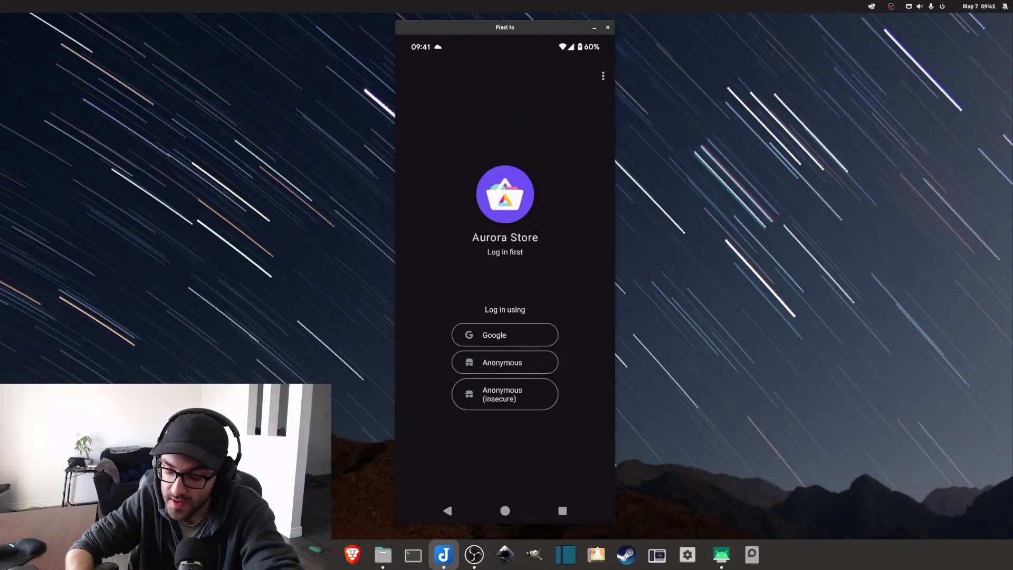
left_click(502, 362)
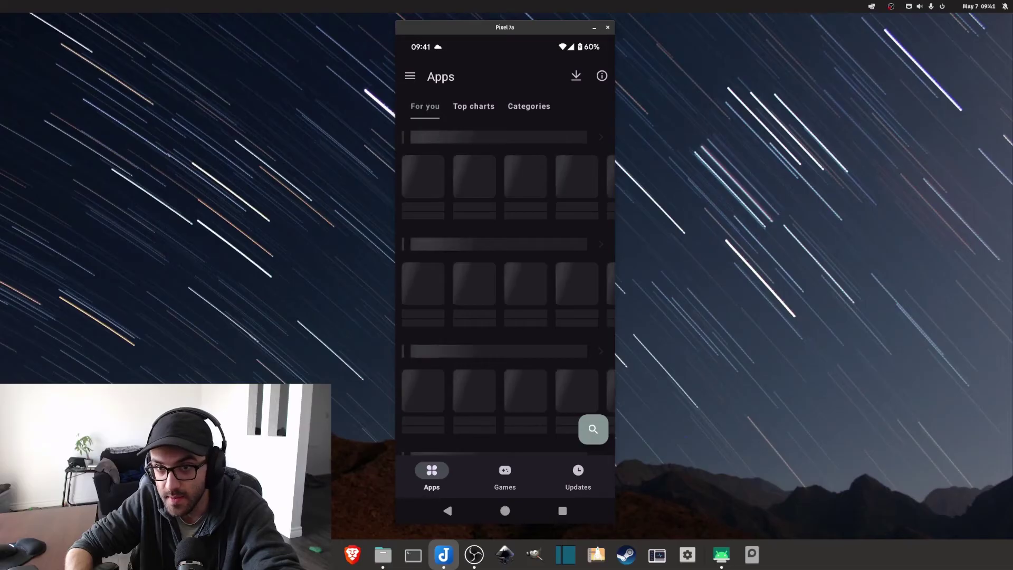
- Browse Aurora Store's suggested apps and the game categories on offer in its Games section
scroll(508, 289, "down", 5)
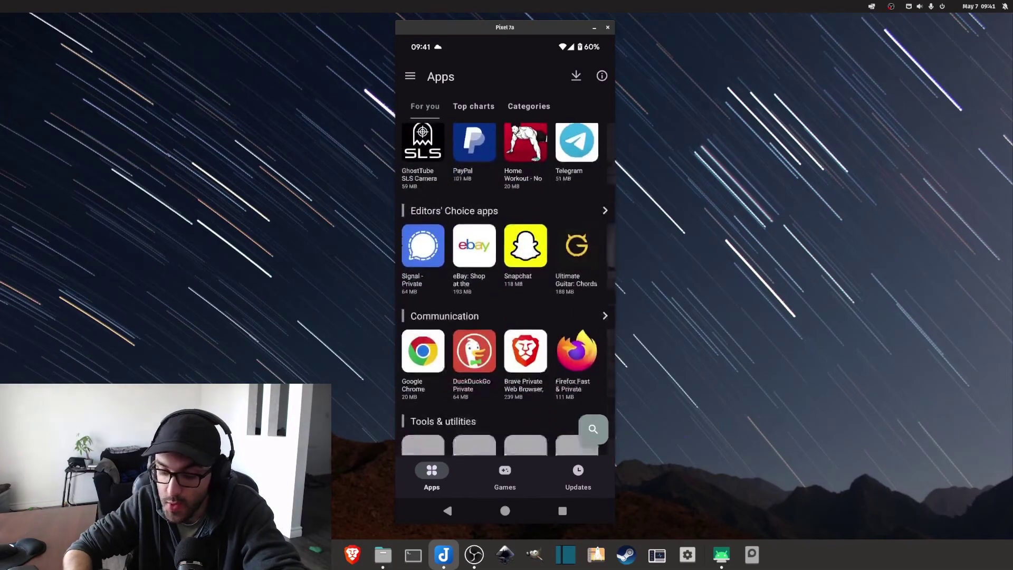
scroll(504, 289, "up", 5)
scroll(505, 288, "down", 8)
left_click(505, 476)
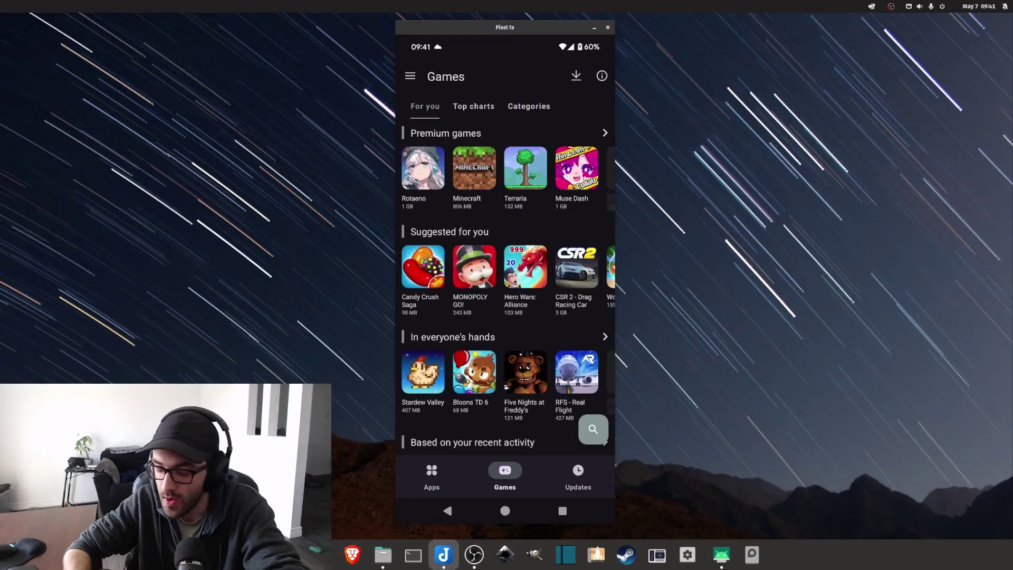
scroll(505, 263, "down", 10)
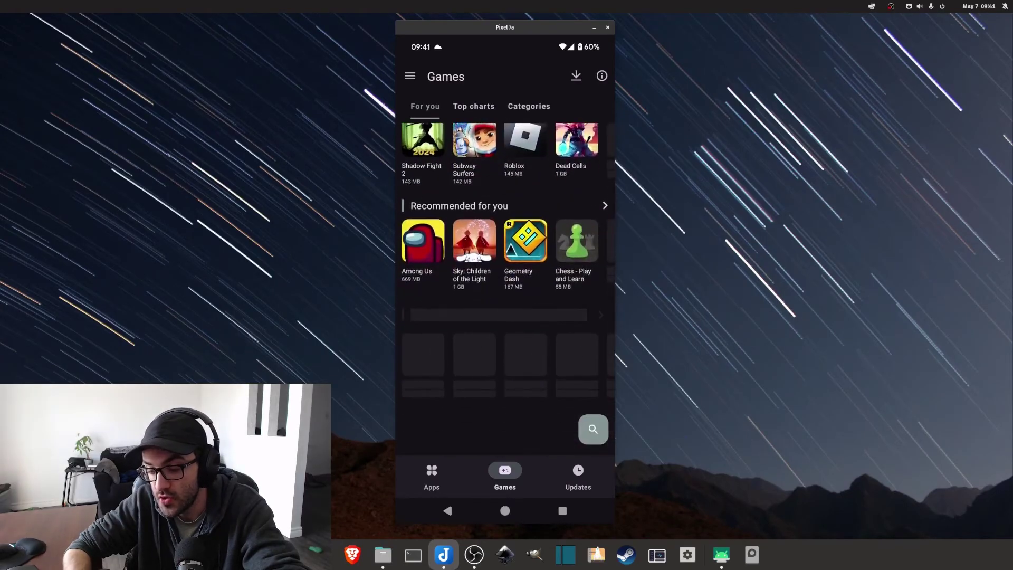
scroll(504, 264, "up", 10)
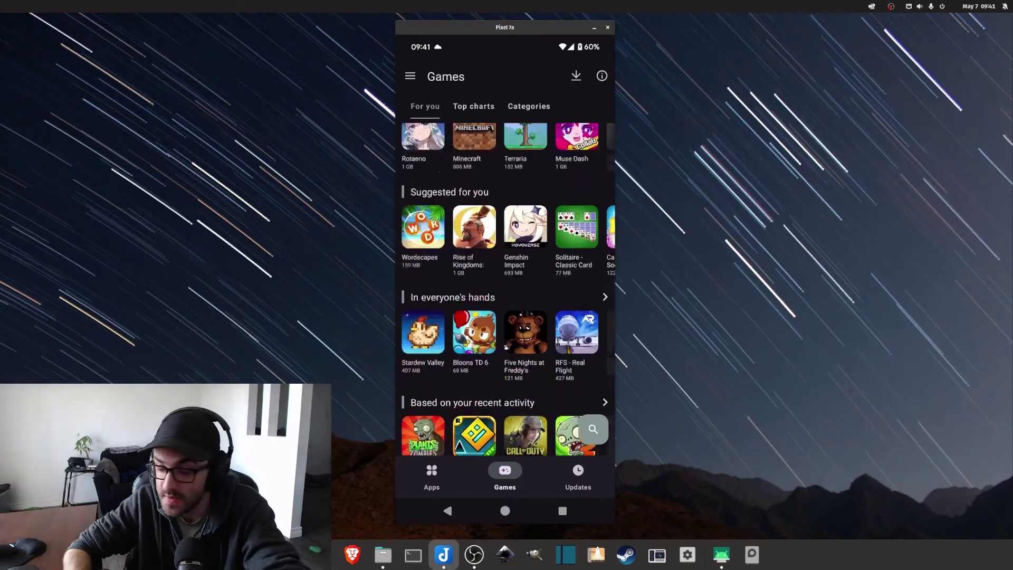